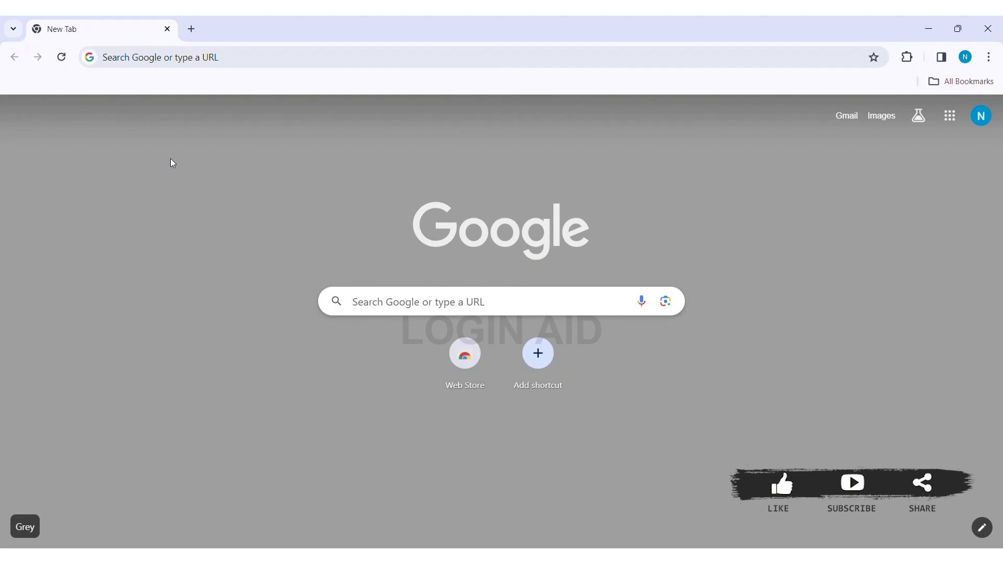
Step: Load hsbc.co.uk from Chrome's address bar
click(173, 59)
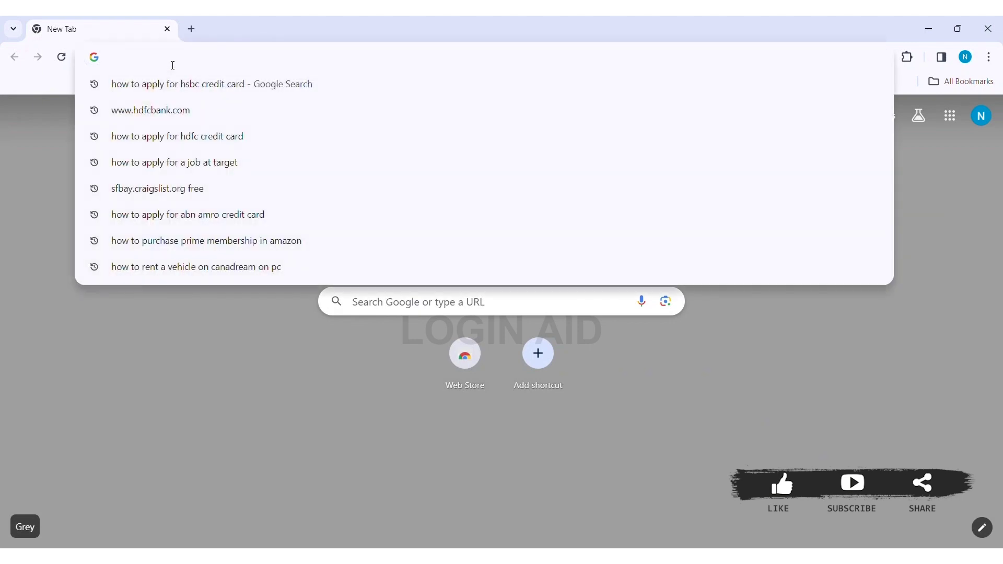
text(hsbc.co.)
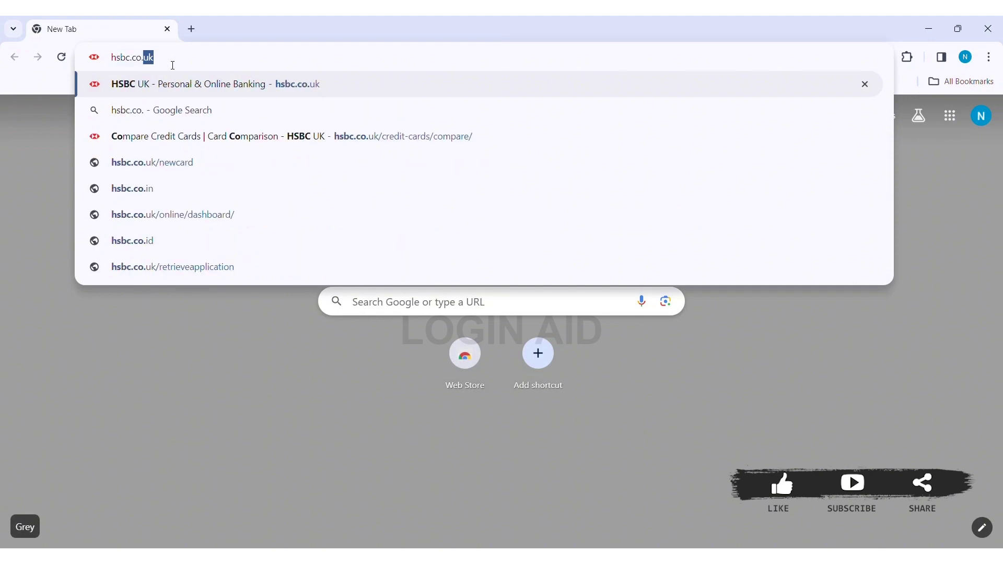
text(uk)
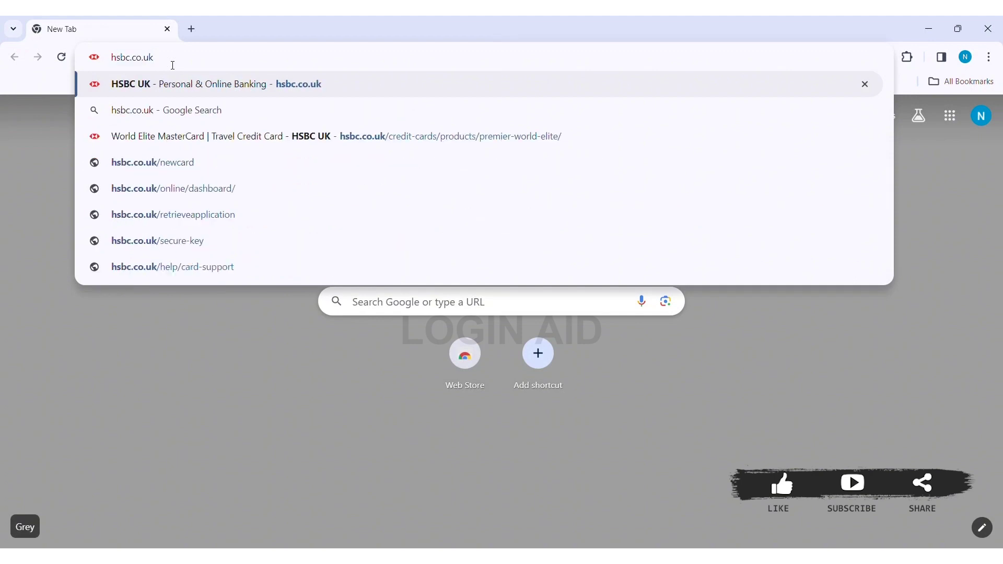
key(Return)
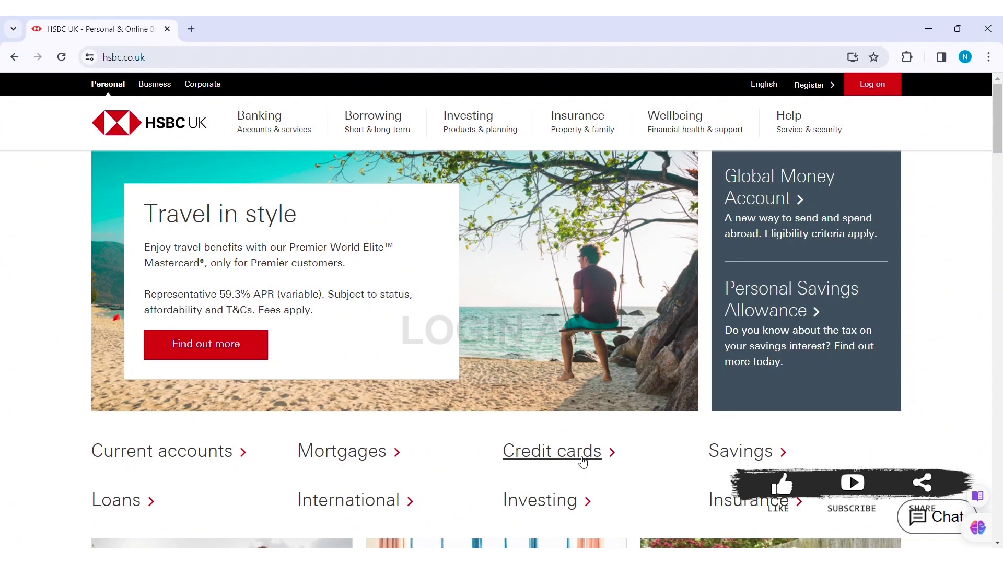
Step: Select the Balance Transfer Credit Card in the card picker and compare it
click(583, 463)
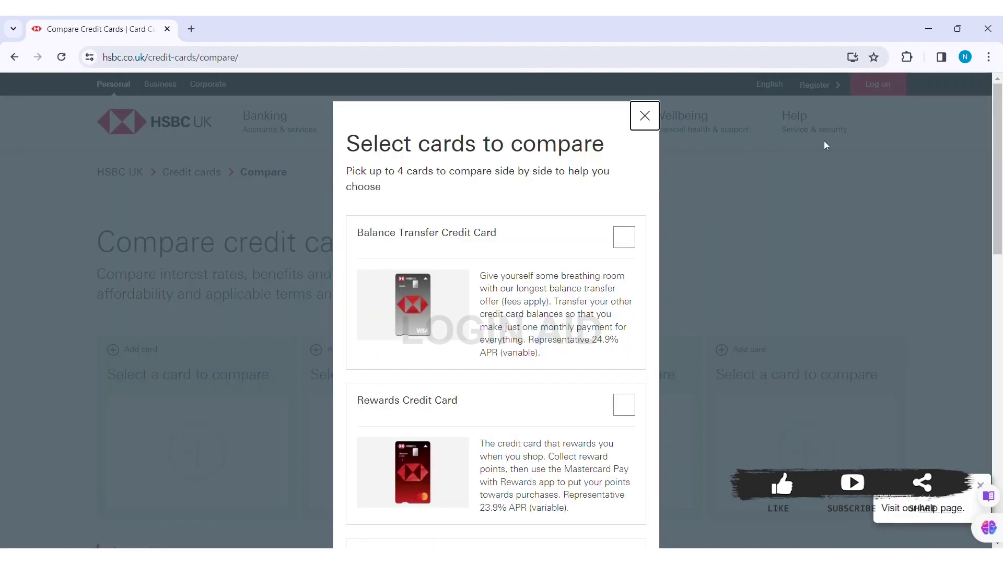
scroll(940, 236, down, 5)
scroll(967, 314, down, 5)
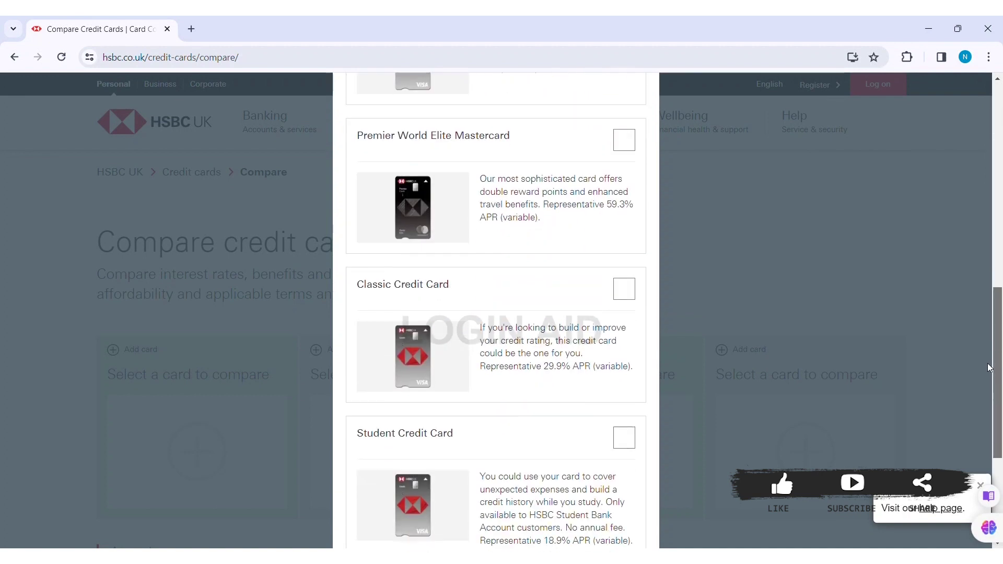
scroll(981, 391, down, 1)
scroll(981, 391, down, 3)
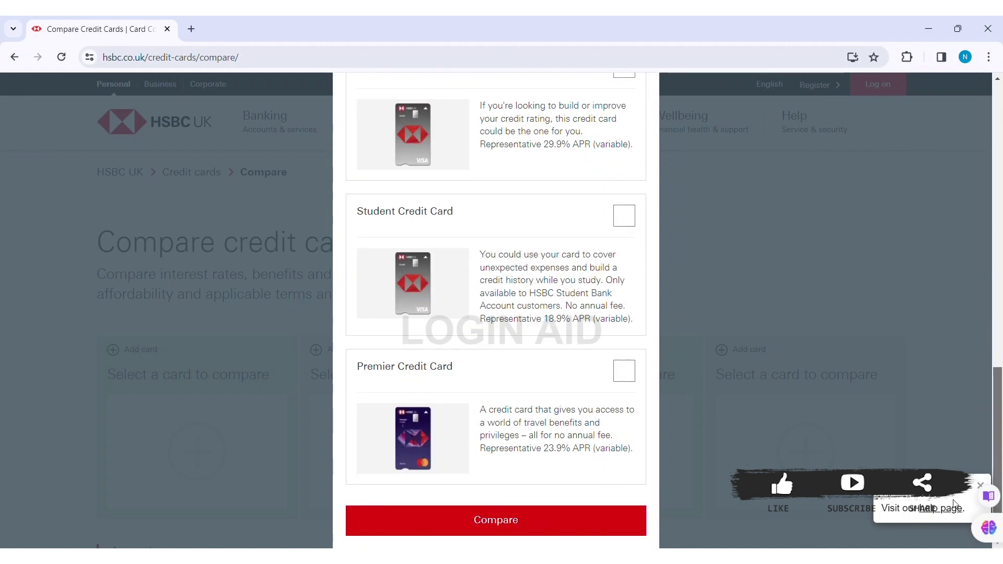
drag(998, 398, 1002, 141)
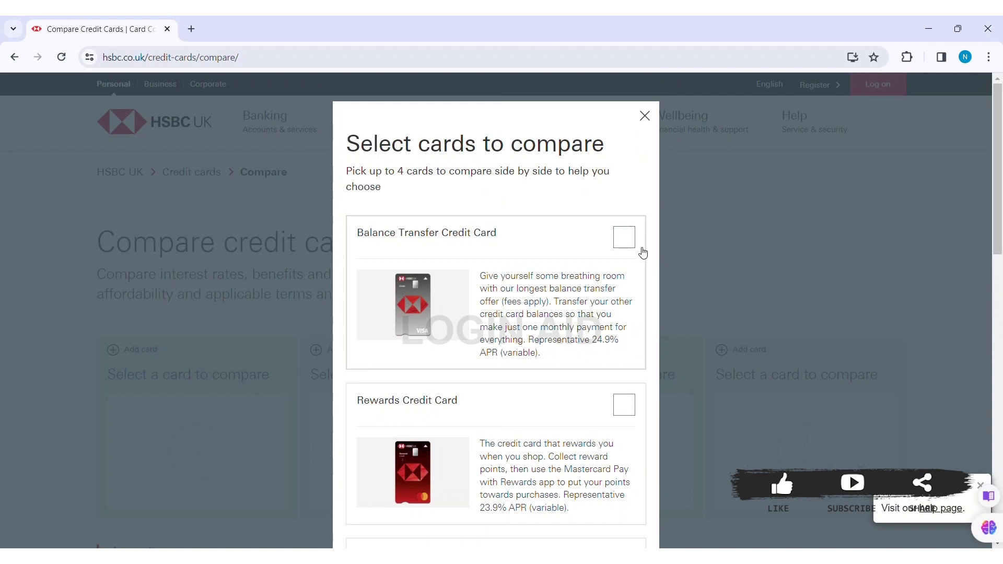
click(626, 230)
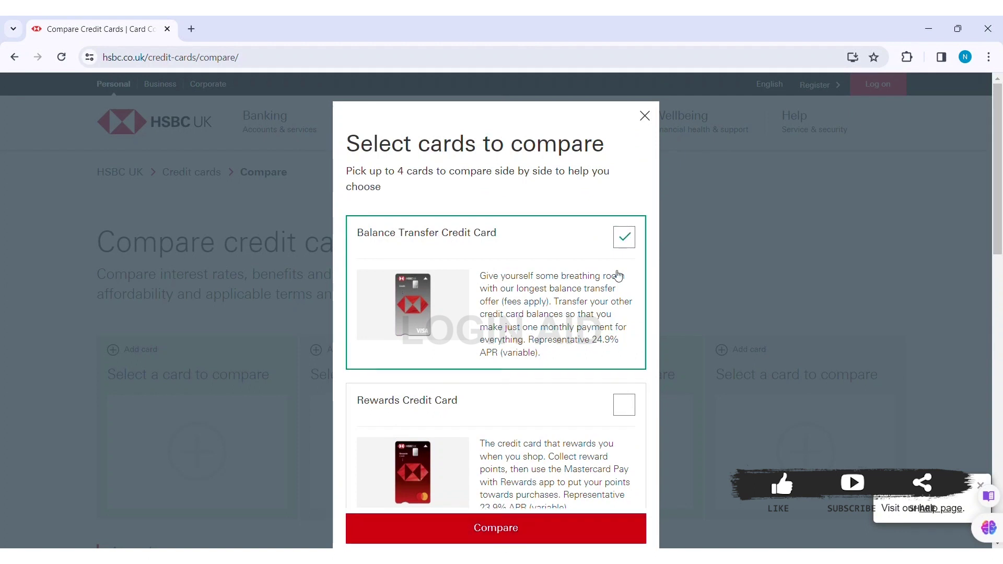
click(540, 530)
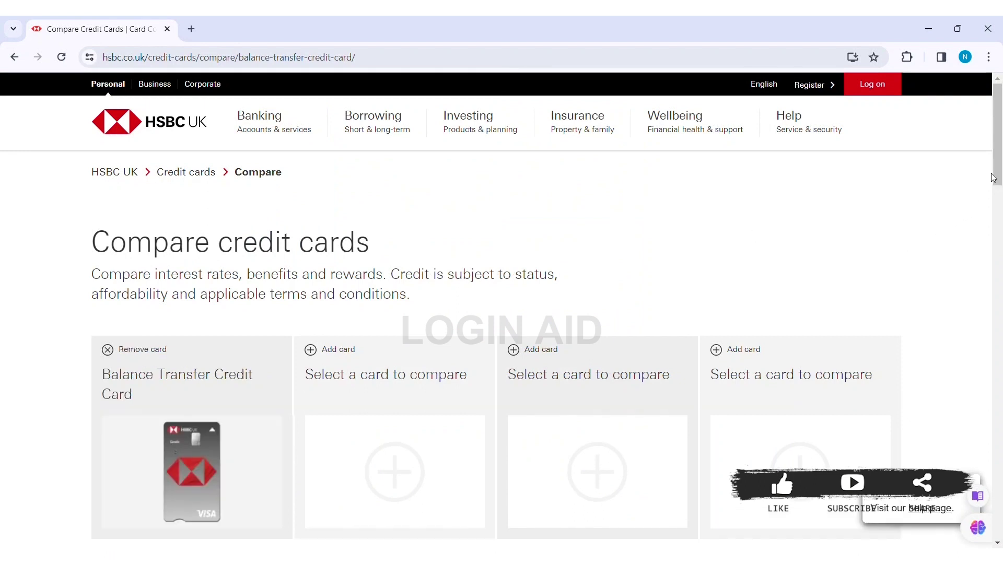
Step: Open the Balance Transfer card's Apply now page from the comparison
mouse_move(1002, 170)
mouse_down()
mouse_move(1002, 519)
mouse_move(1002, 484)
mouse_up()
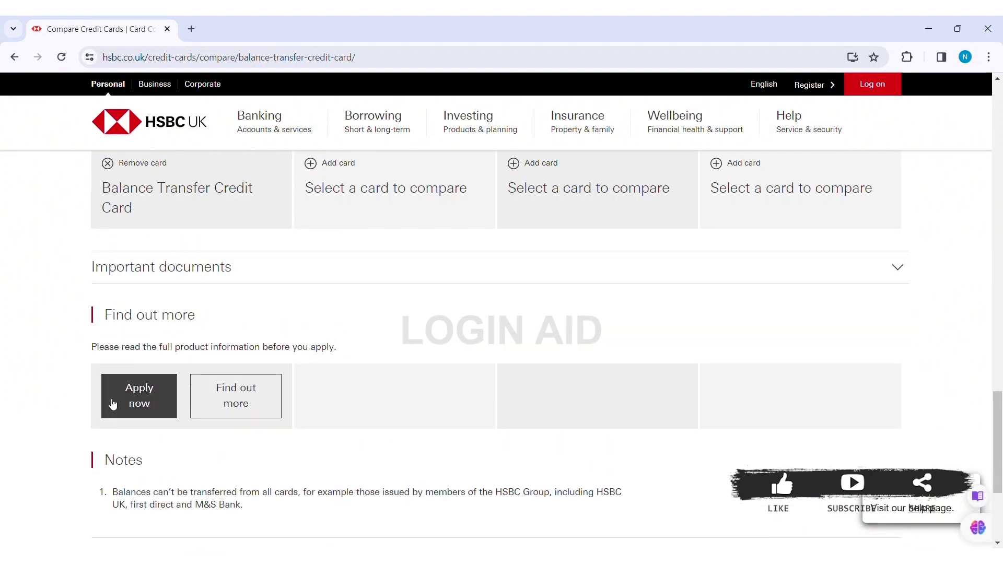
click(151, 400)
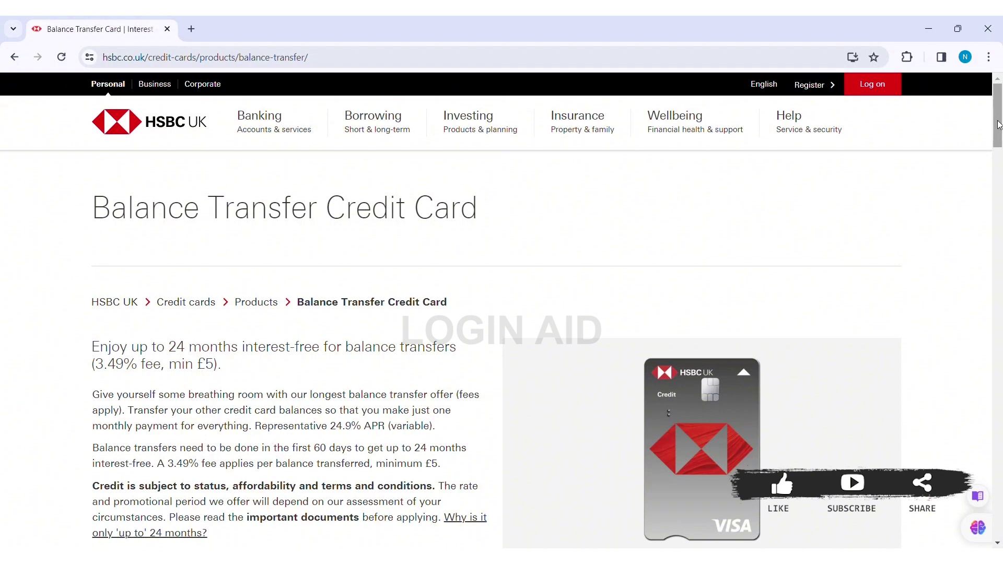
drag(998, 124, 999, 178)
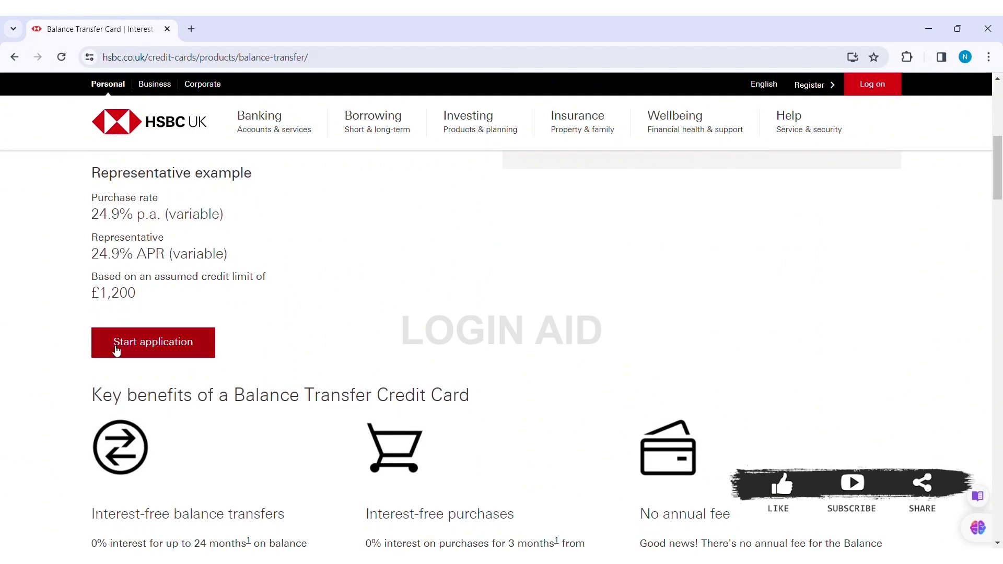
Step: Start the application and choose the New to HSBC? Apply now option
click(184, 342)
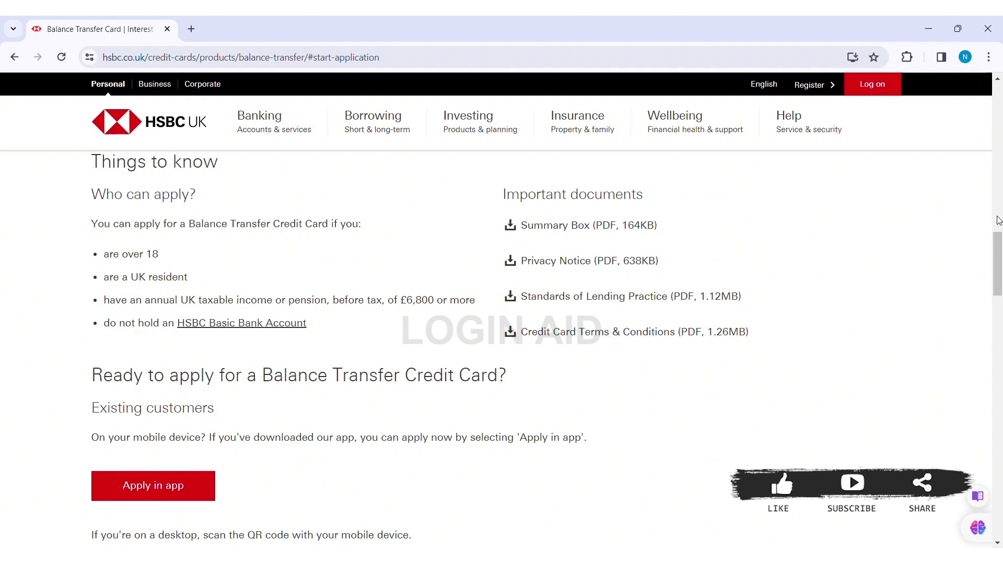
scroll(367, 389, down, 10)
scroll(368, 390, down, 2)
scroll(368, 389, down, 1)
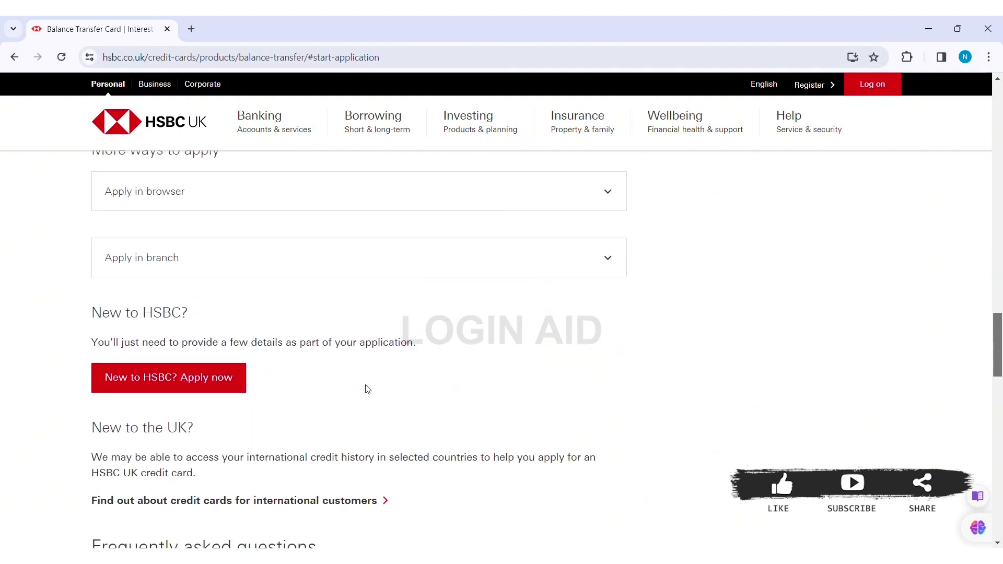
click(190, 391)
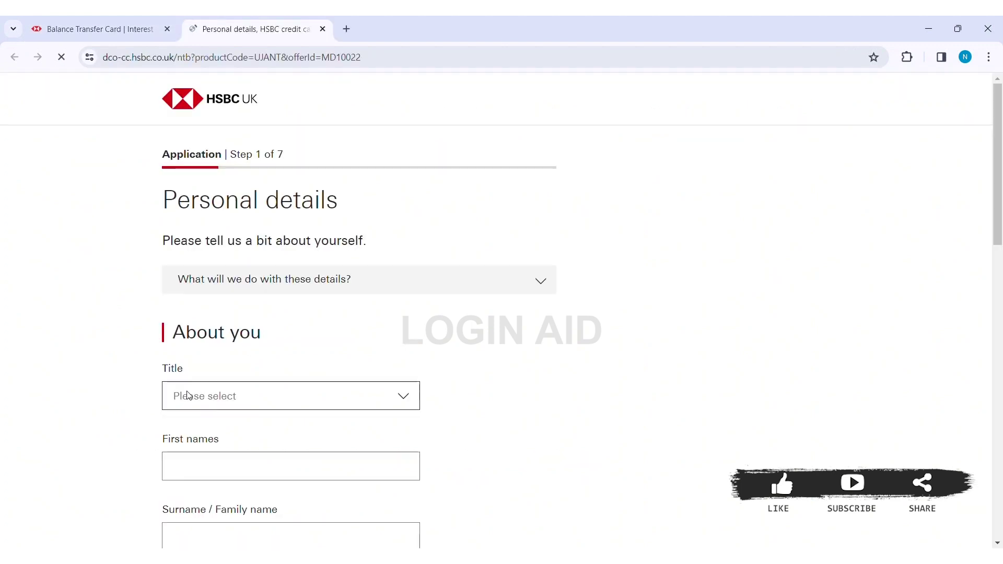
Step: Choose a title and enter the applicant's first name and surname
click(397, 401)
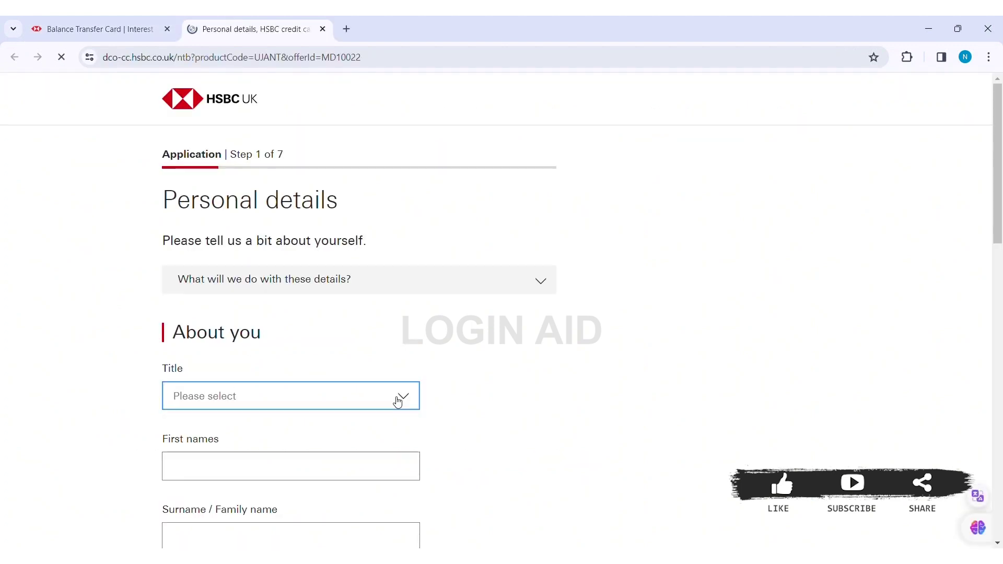
click(280, 457)
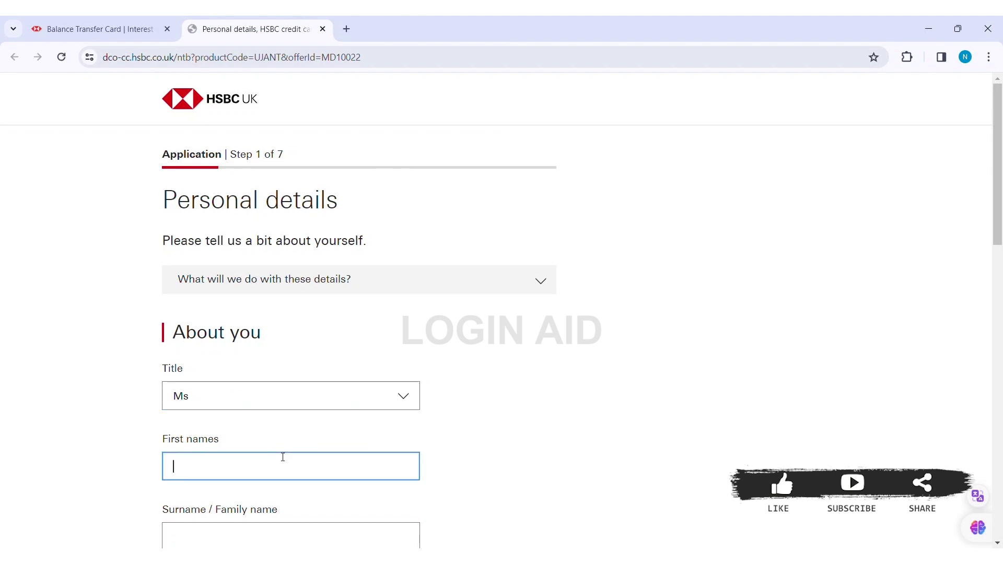
scroll(399, 271, down, 7)
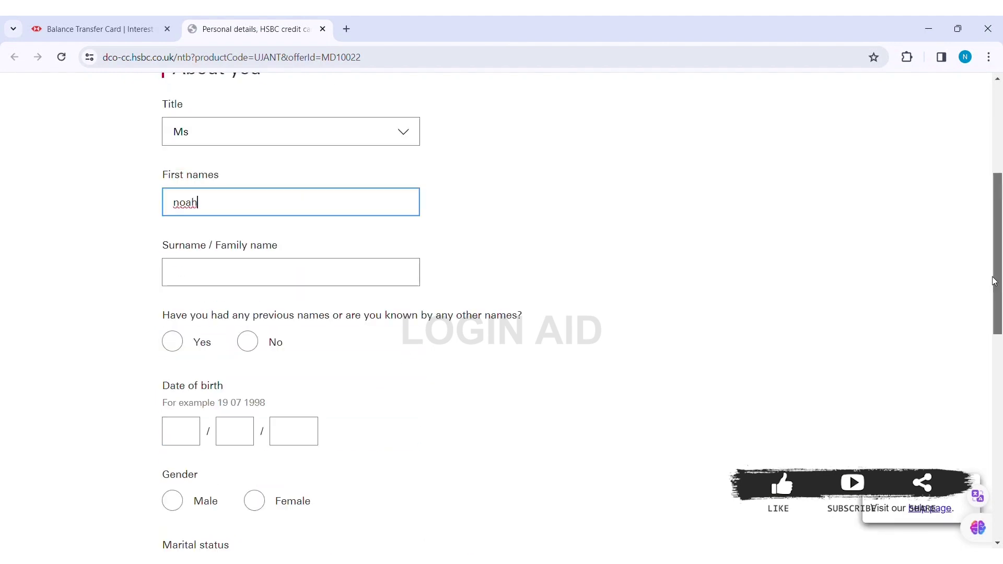
click(266, 167)
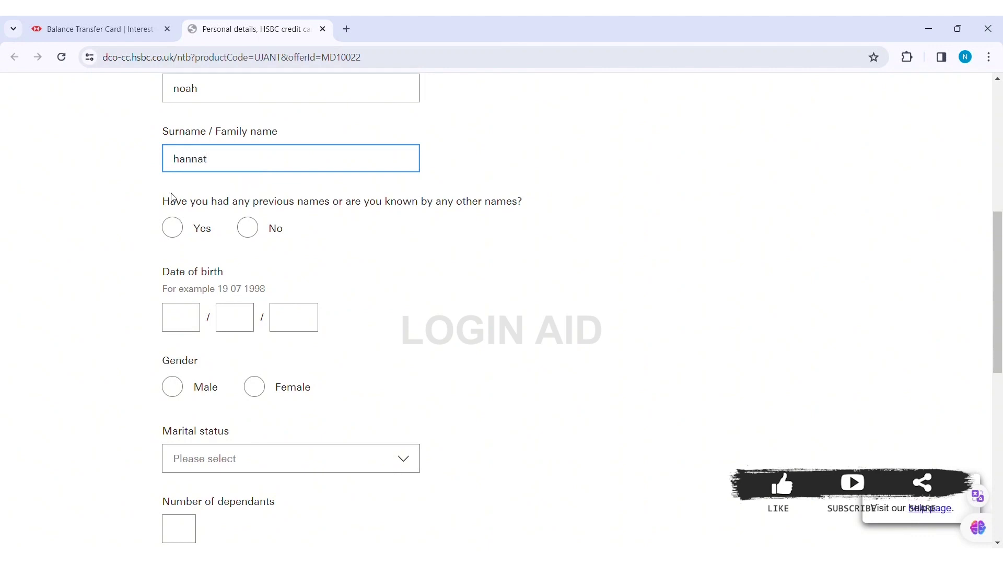
click(480, 308)
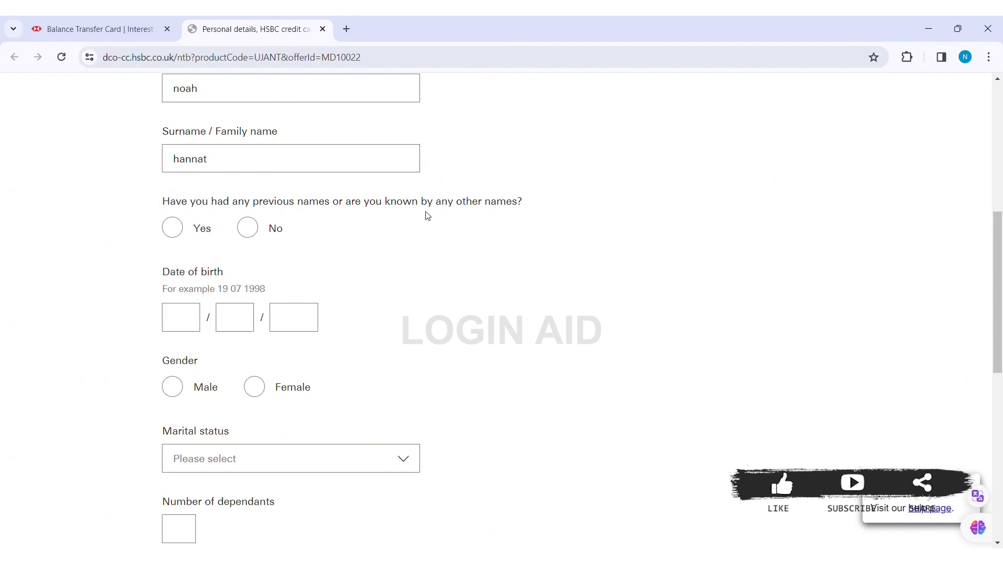
click(248, 228)
click(183, 321)
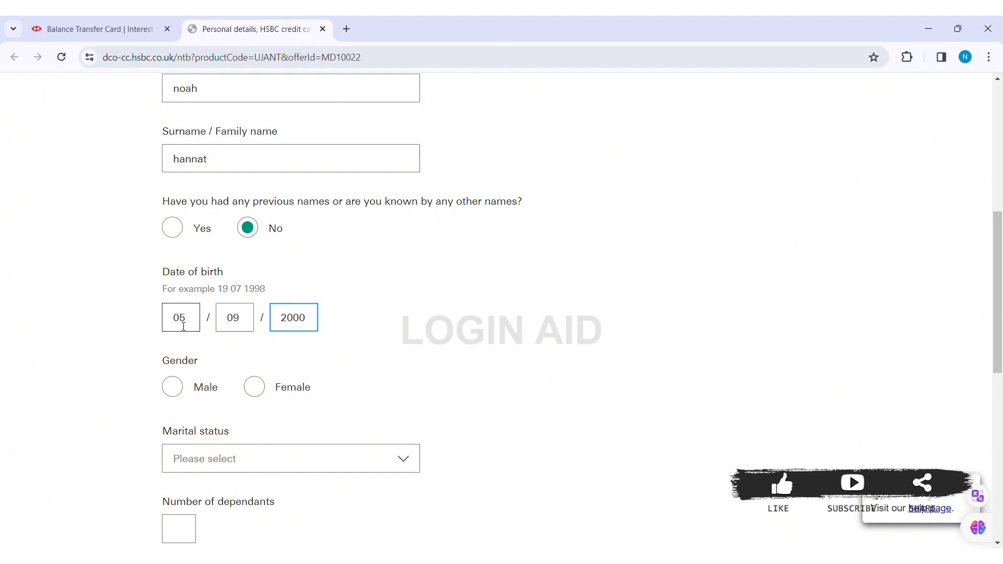
click(265, 391)
click(405, 463)
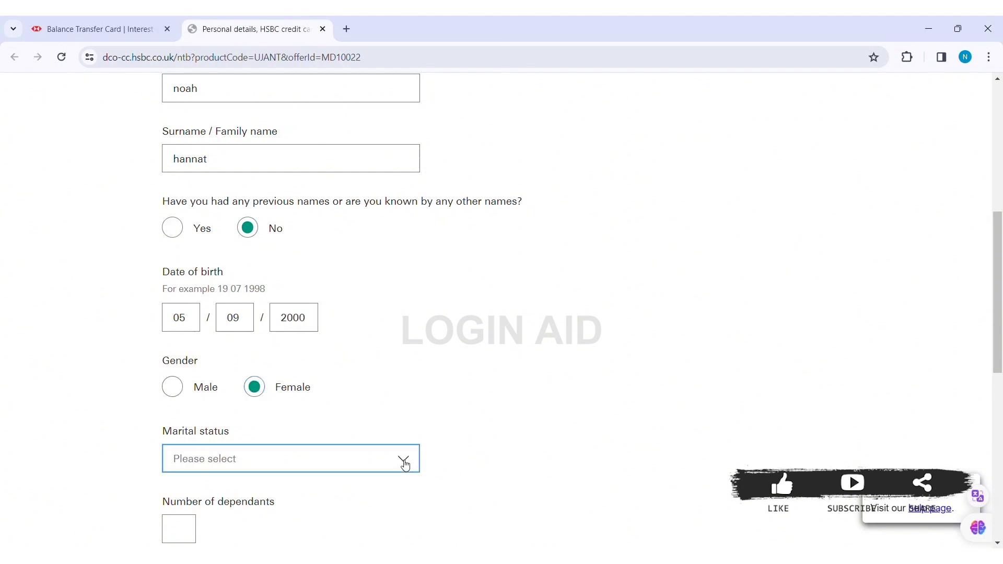
click(307, 370)
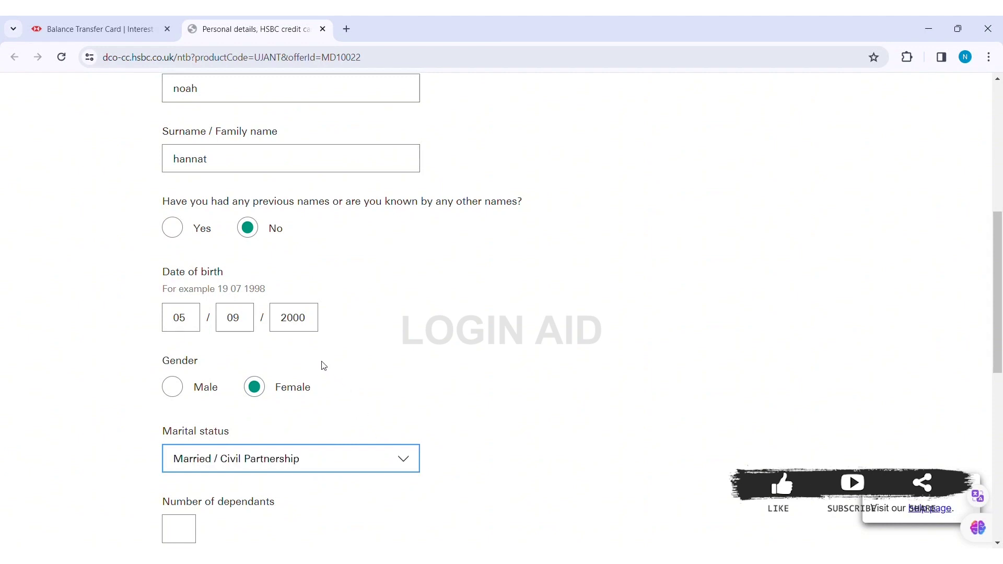
key(Up)
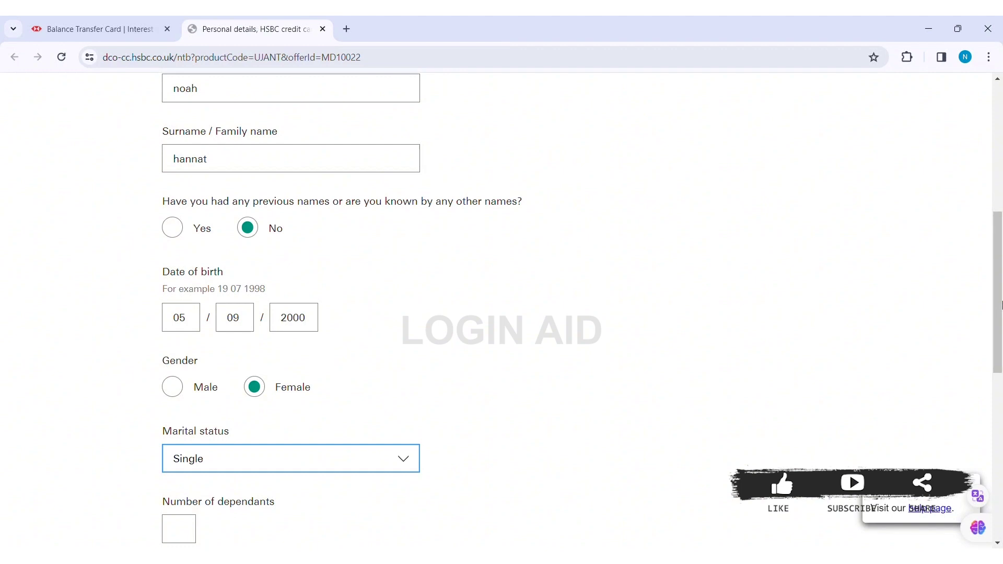
scroll(1001, 305, down, 5)
Step: Enter dependants, set place of birth and nationality to United States Of America, and continue
click(174, 261)
text(9)
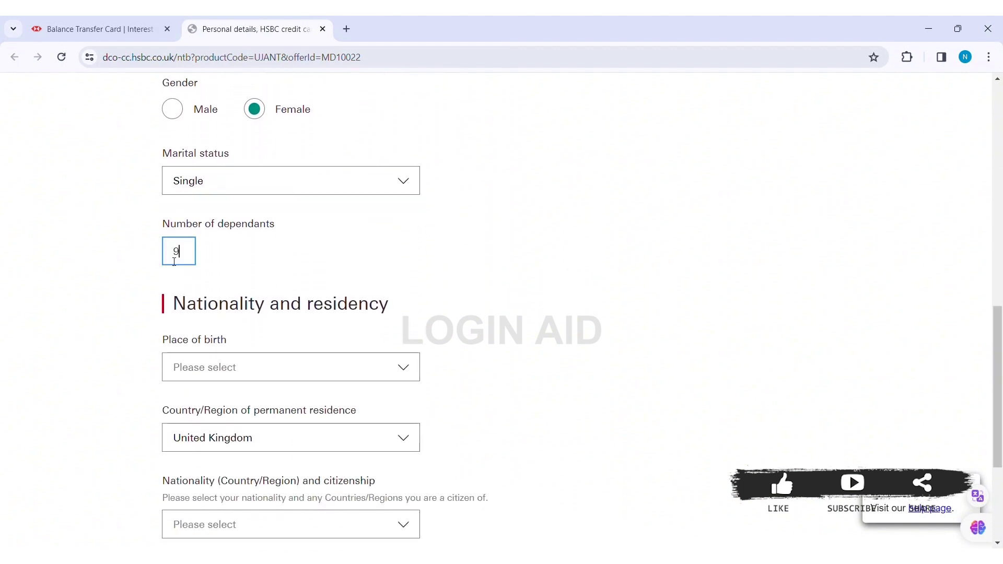
drag(1001, 332, 1001, 411)
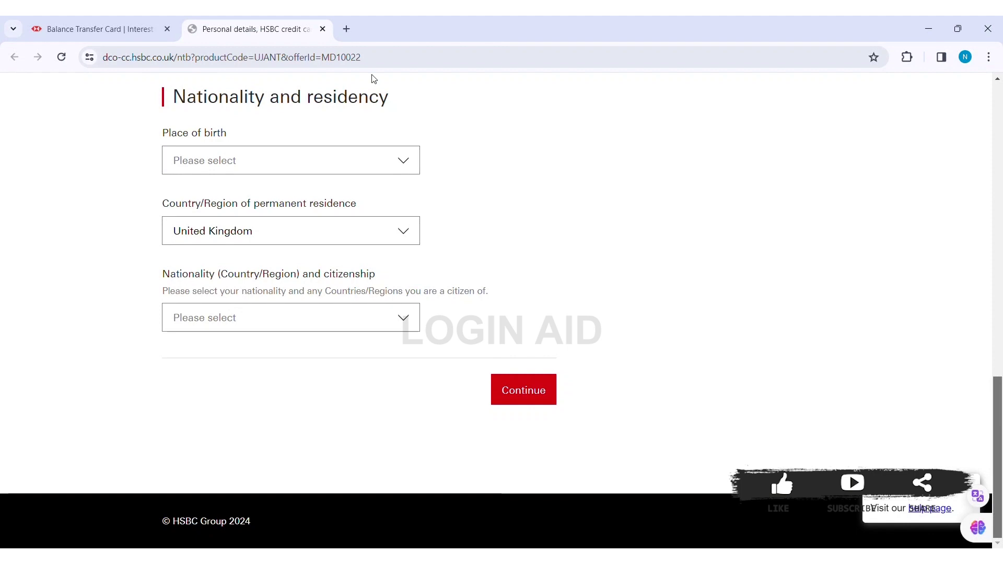
click(401, 159)
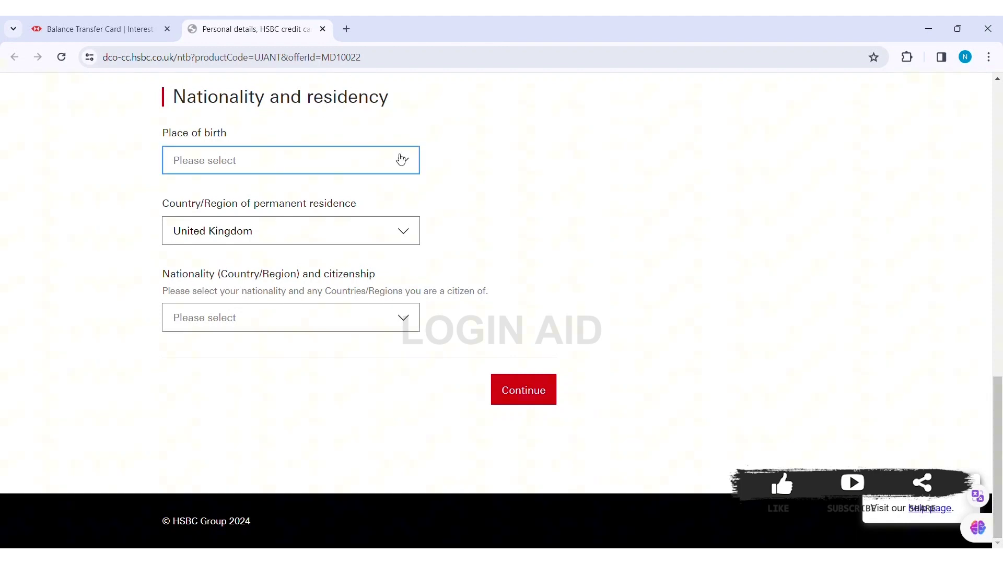
click(270, 267)
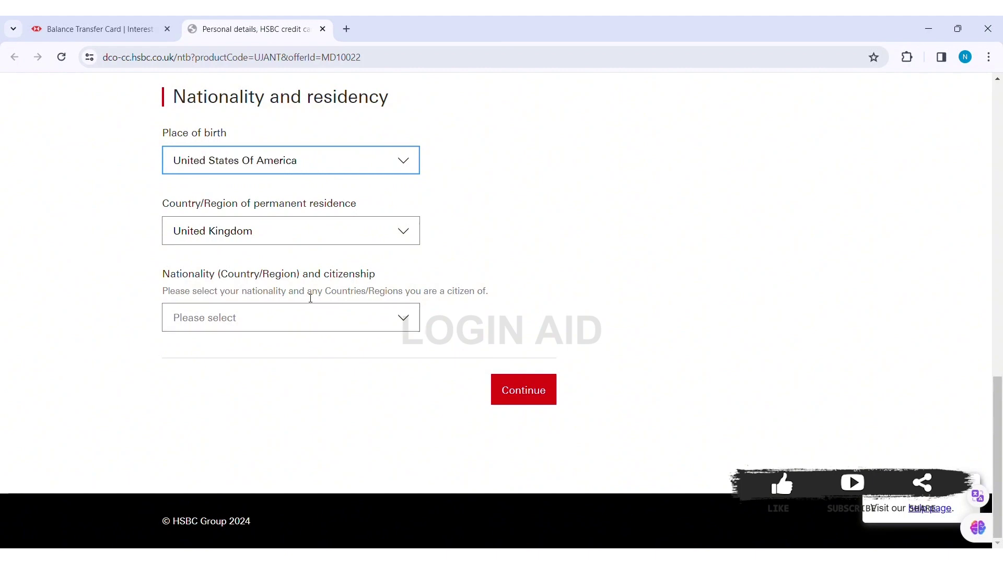
click(327, 243)
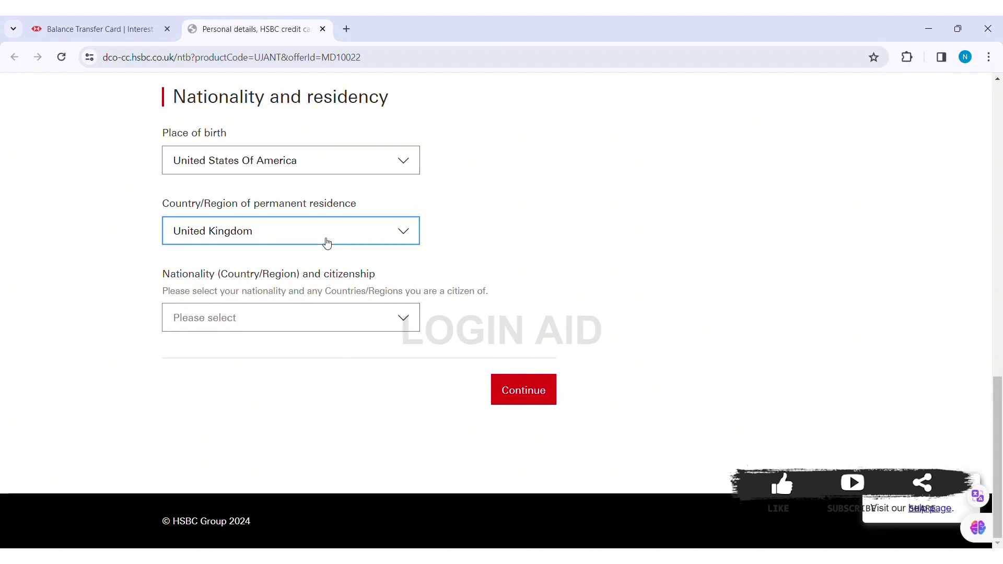
click(321, 277)
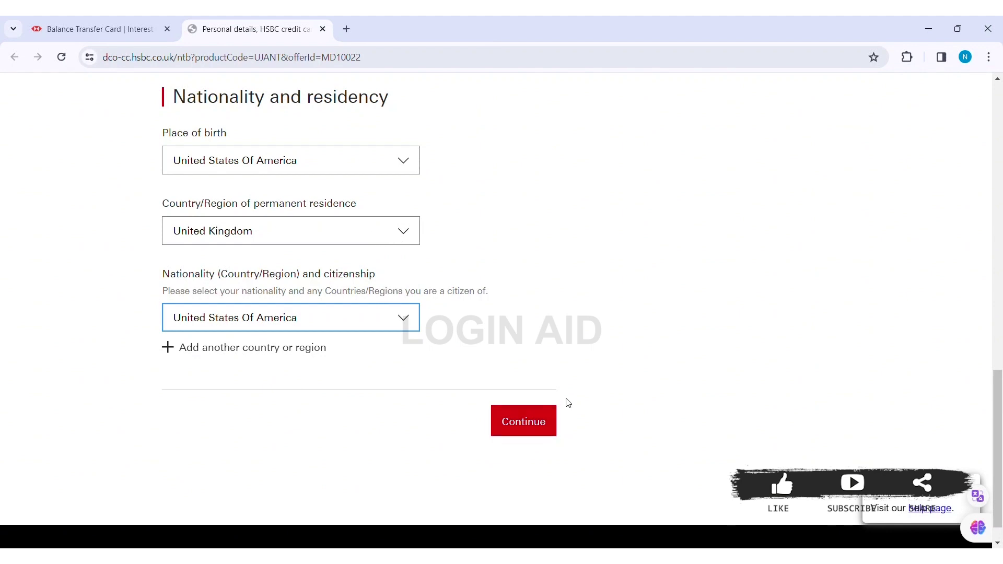
click(541, 422)
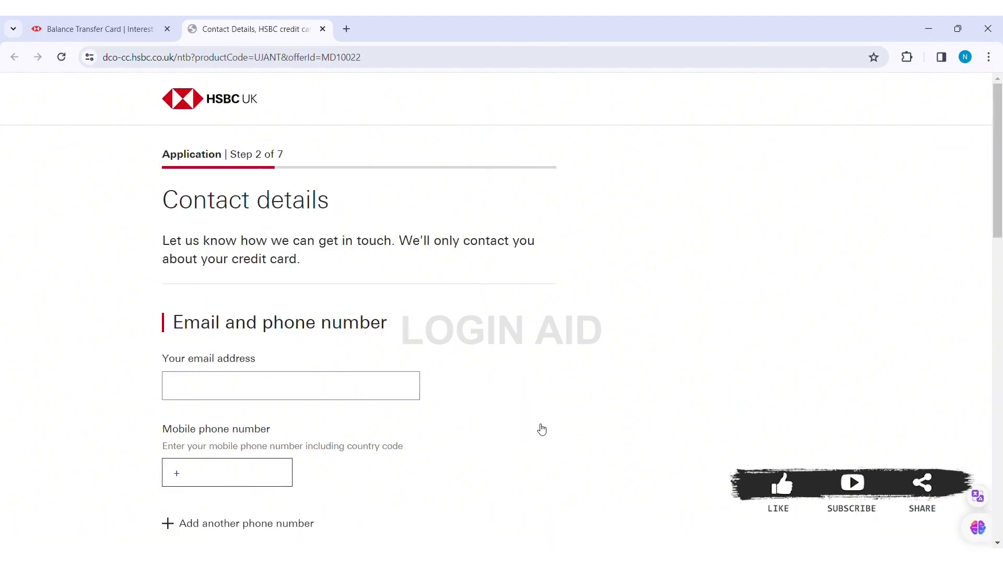
Step: Enter the applicant's email address and mobile phone number
click(309, 384)
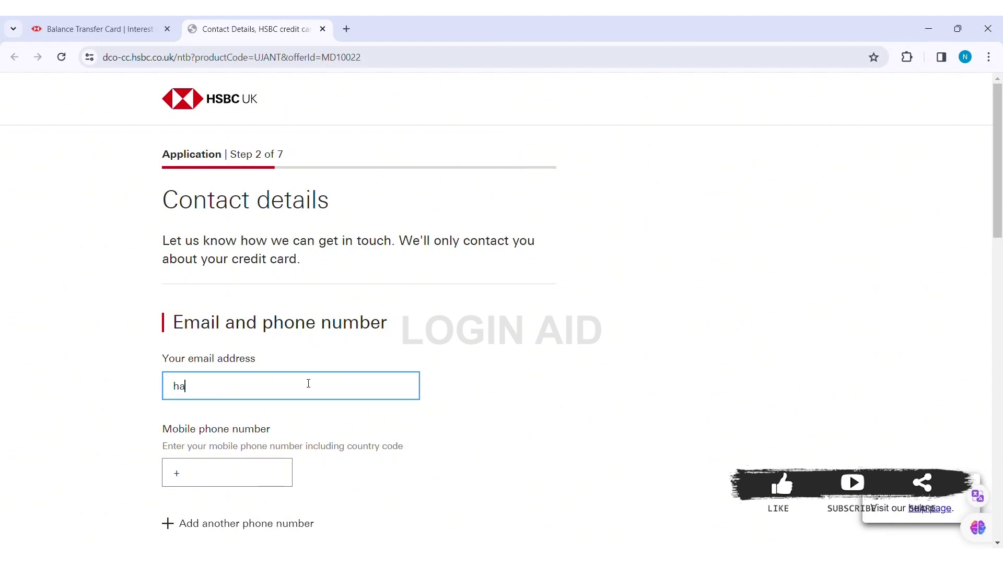
click(215, 479)
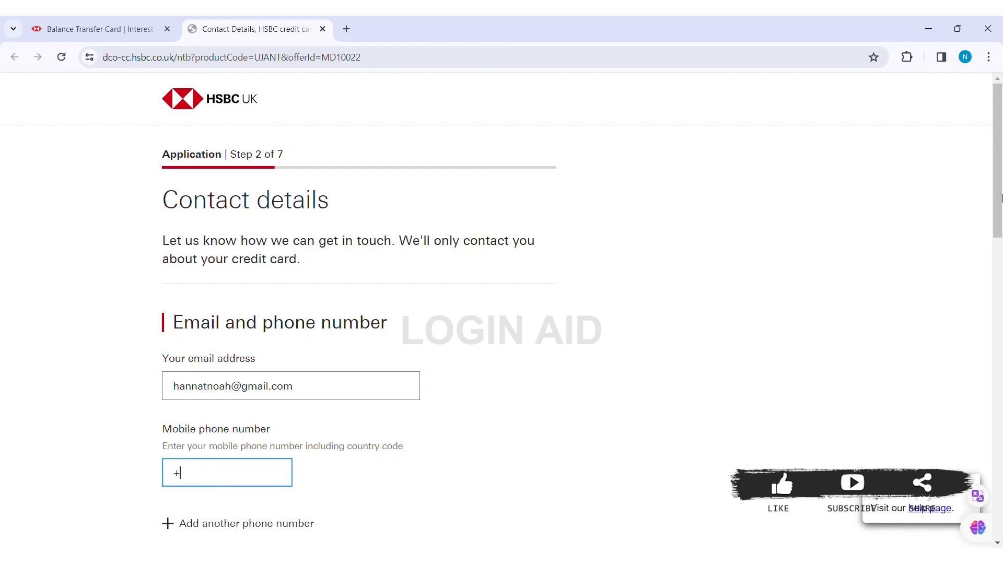
drag(996, 198, 992, 291)
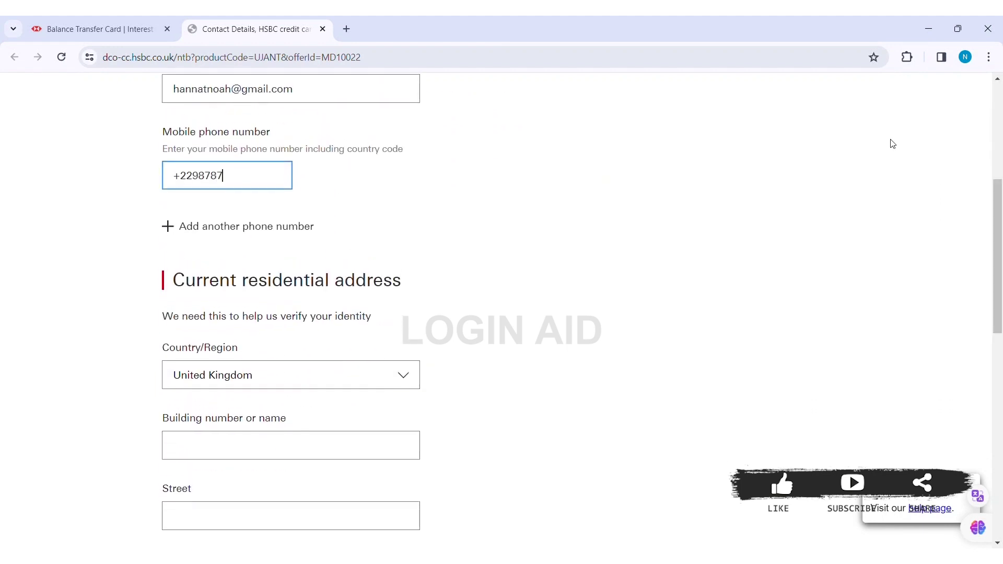
drag(998, 199, 1000, 259)
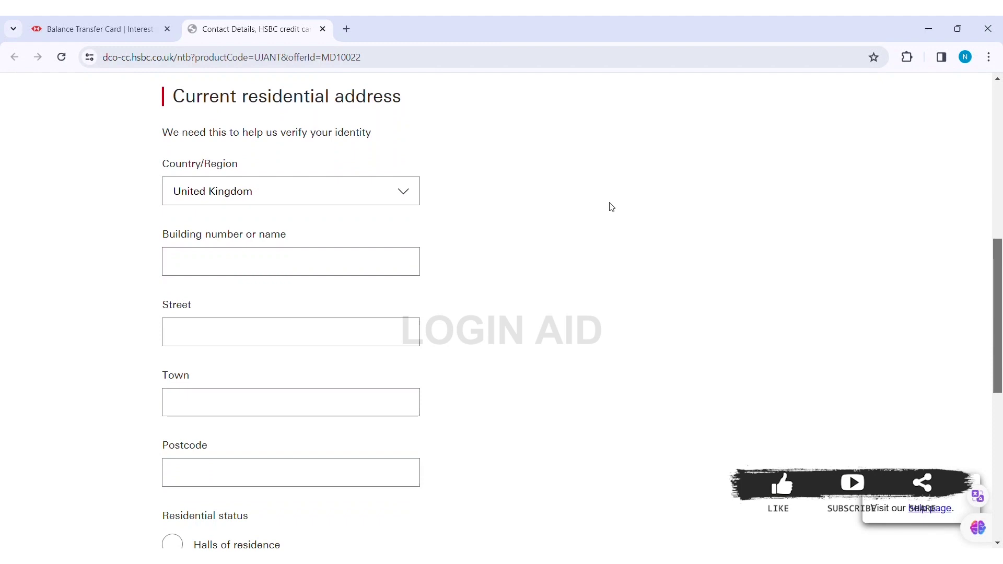
Step: Fill in the building, street, town and postcode of the residential address
click(237, 272)
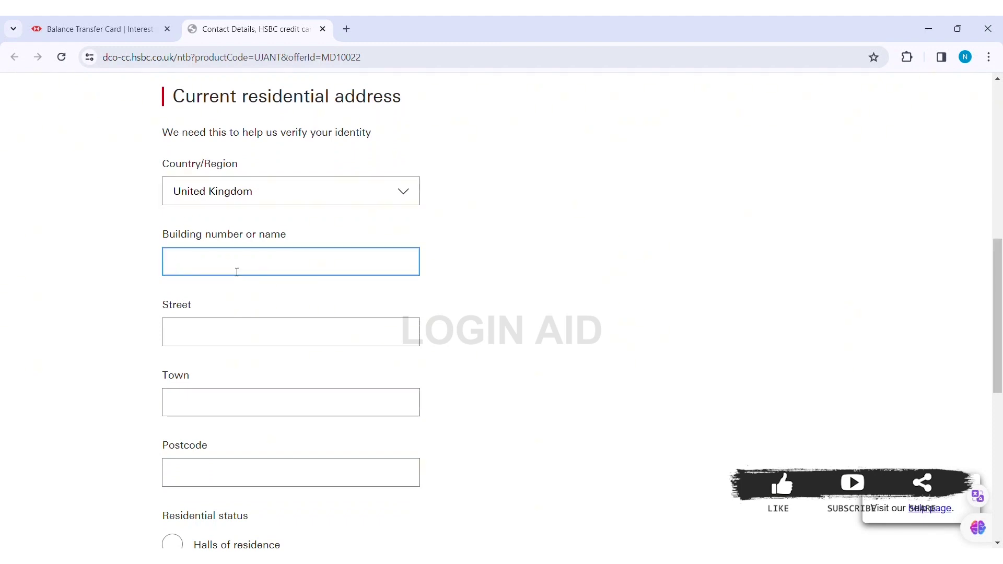
click(231, 331)
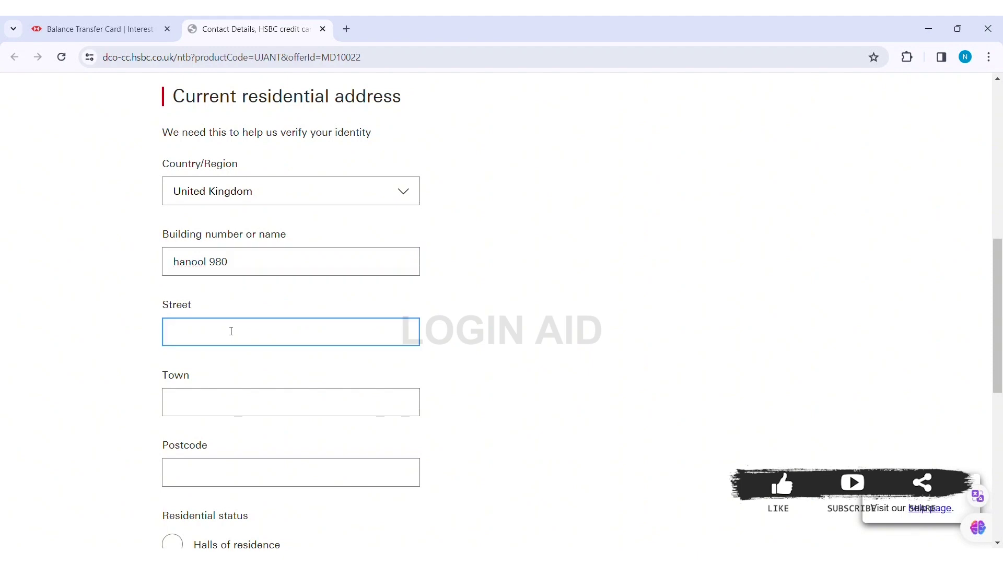
click(213, 406)
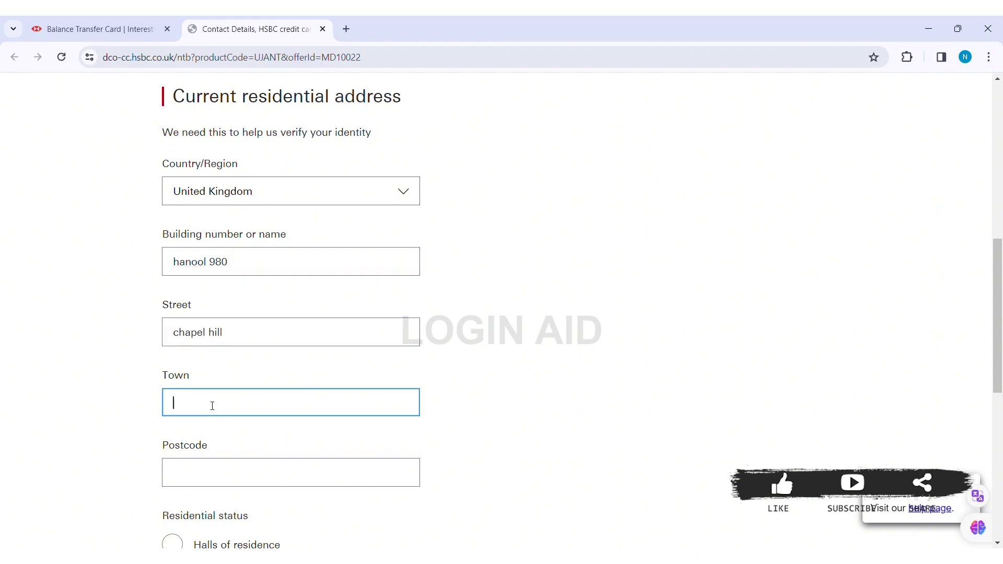
click(219, 482)
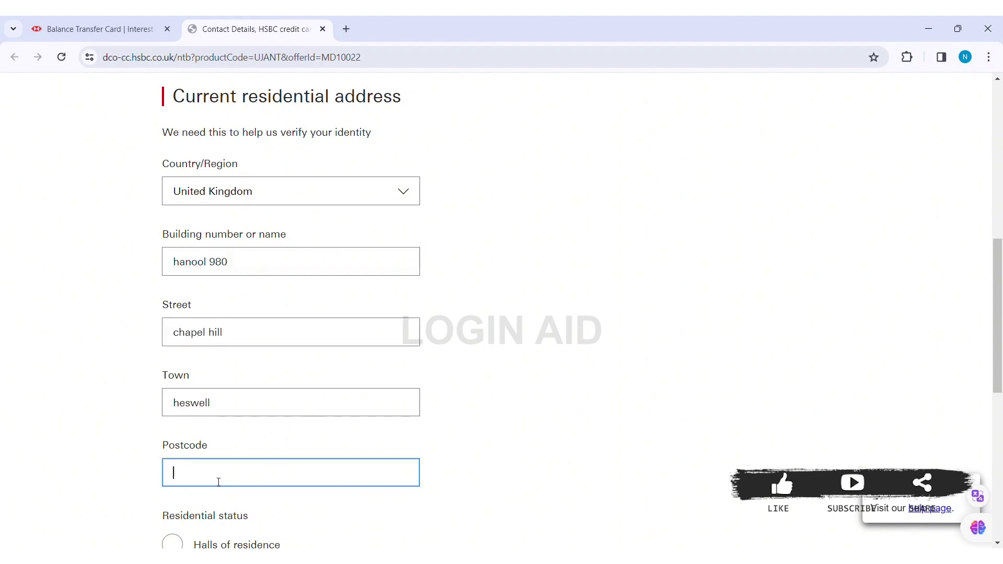
text(10000)
Step: Set residential status to Living with parent(s) and begin entering the move-in date
scroll(833, 372, down, 4)
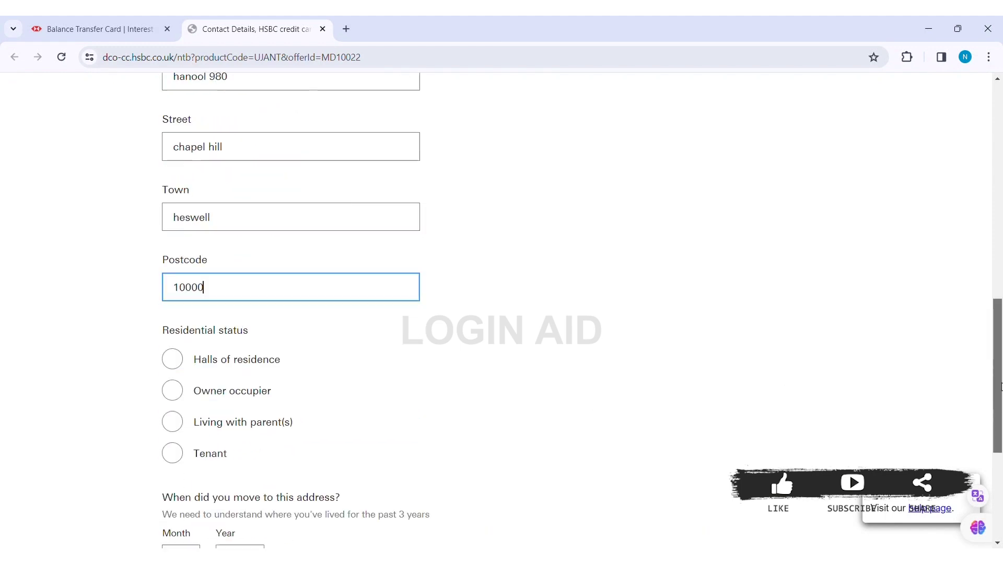
scroll(833, 372, down, 5)
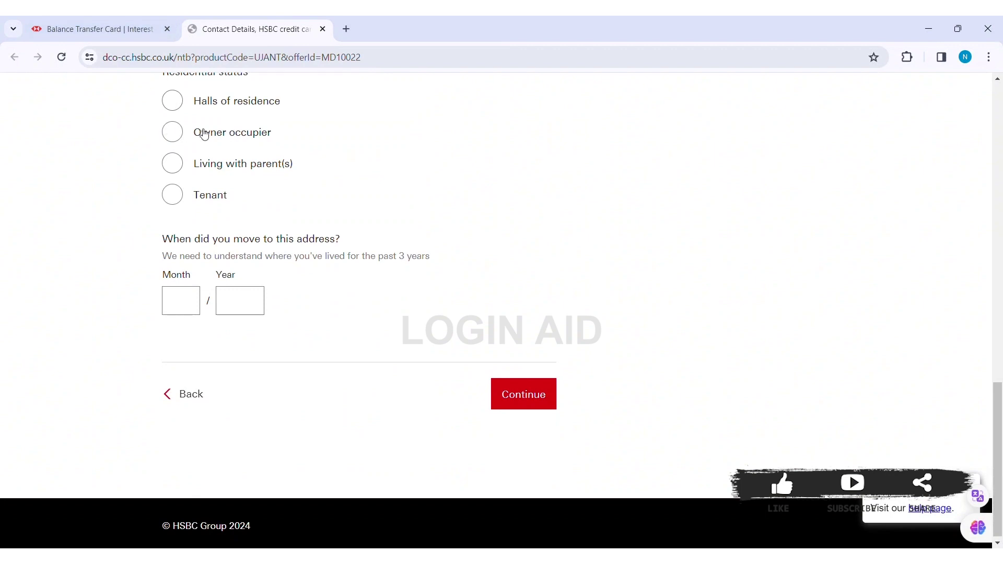
click(179, 170)
click(192, 303)
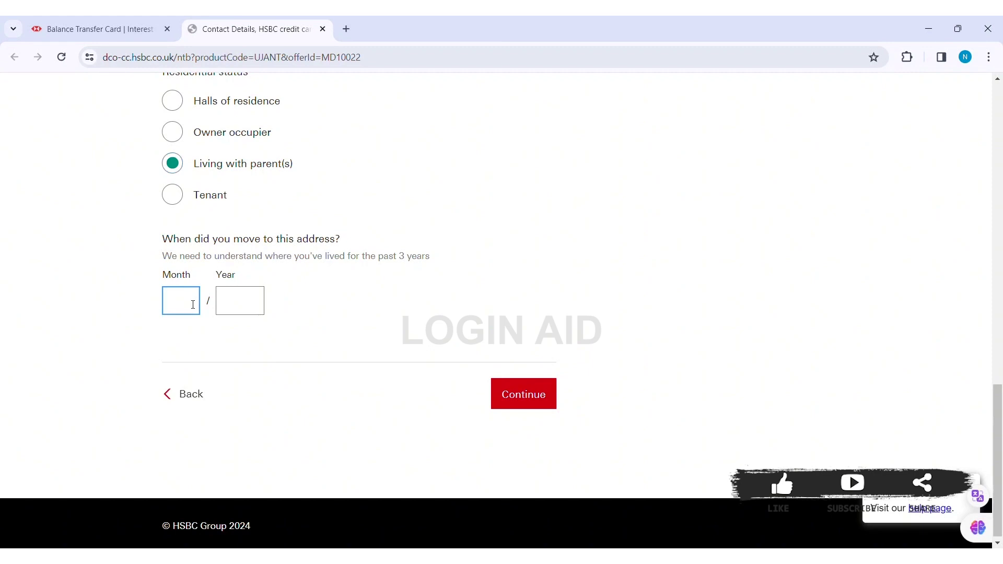
text(0920)
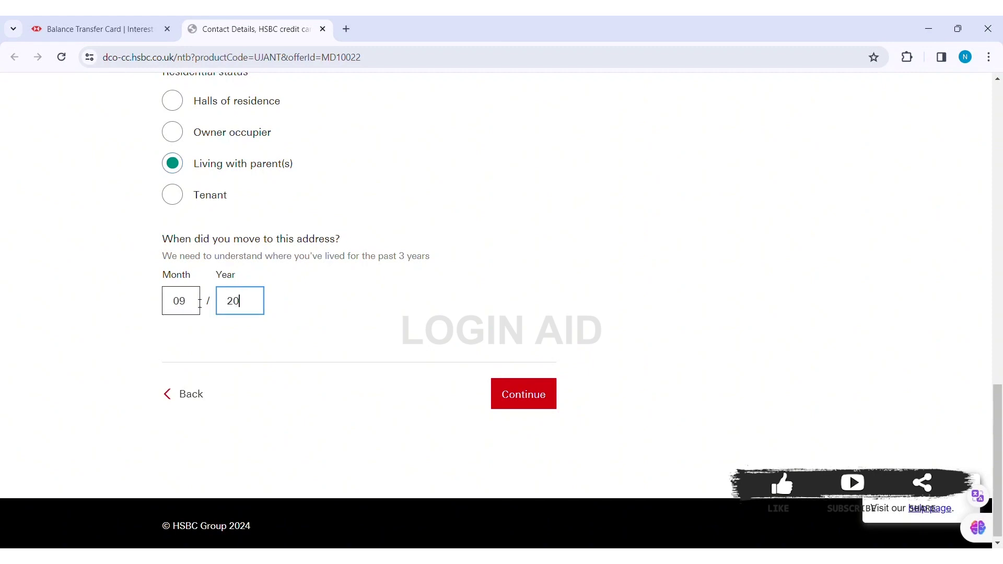
key(BackSpace)
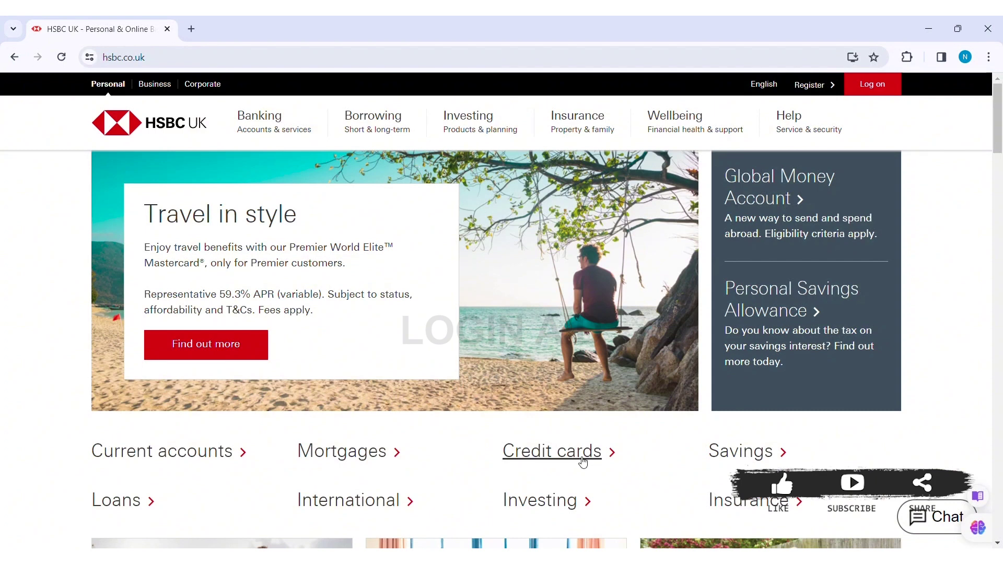
Step: Open the Credit cards section from the HSBC UK homepage
click(581, 459)
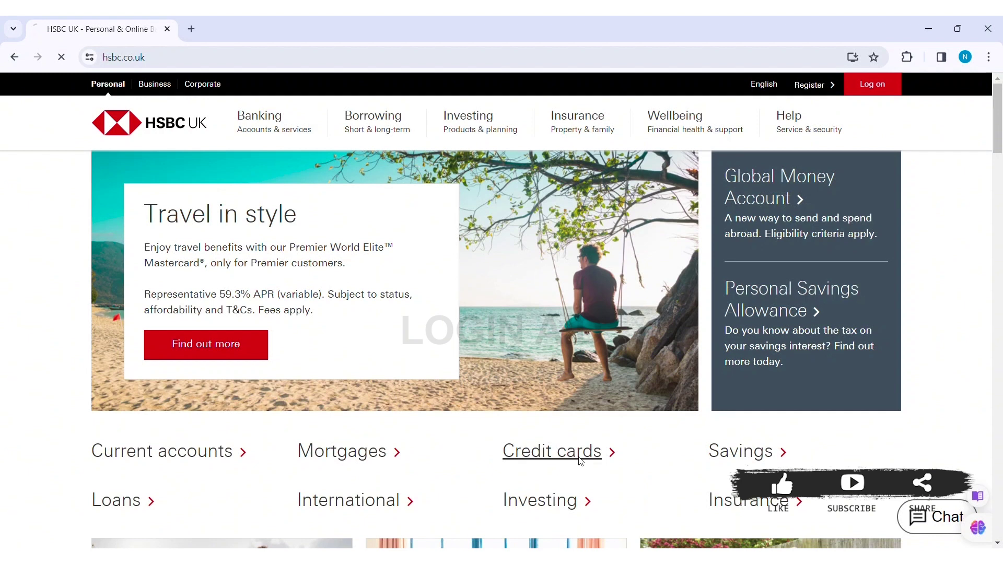